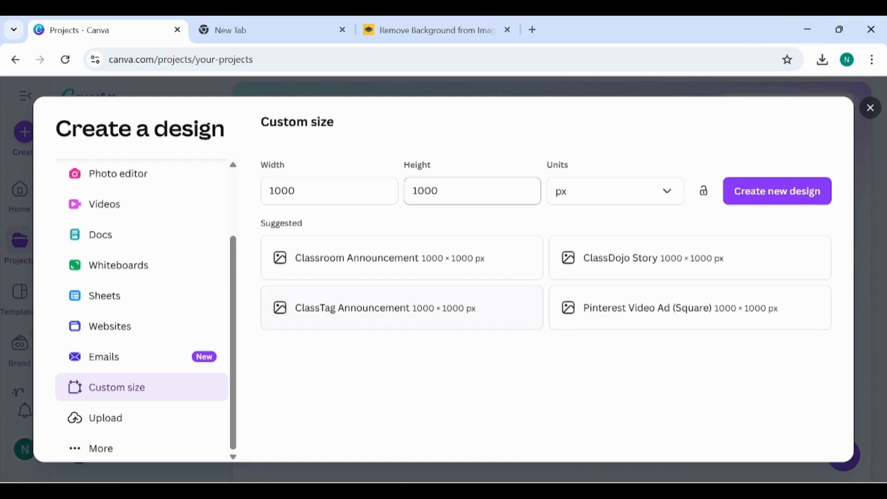
Create the 1000 × 1000 px design and fill its page with the off-white from the Skateboarding in Snow palette, found by searching "beige"
click(744, 192)
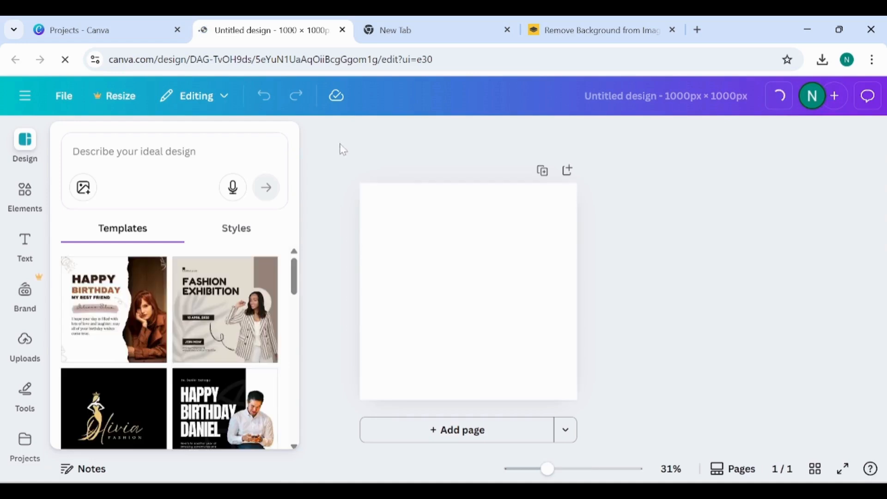
click(442, 253)
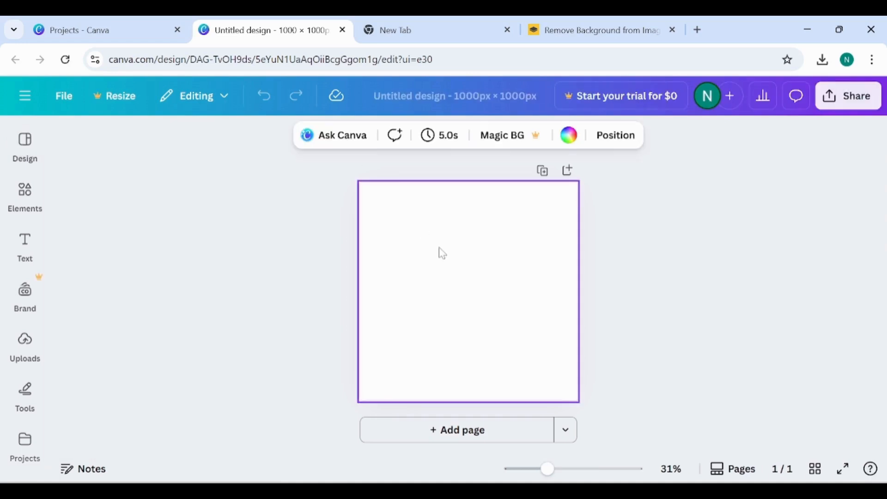
click(573, 137)
click(212, 204)
text(beige)
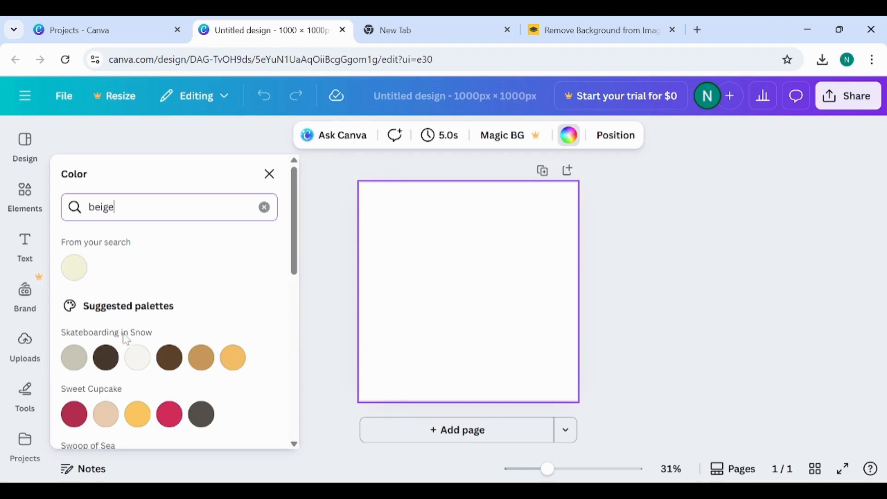
click(137, 358)
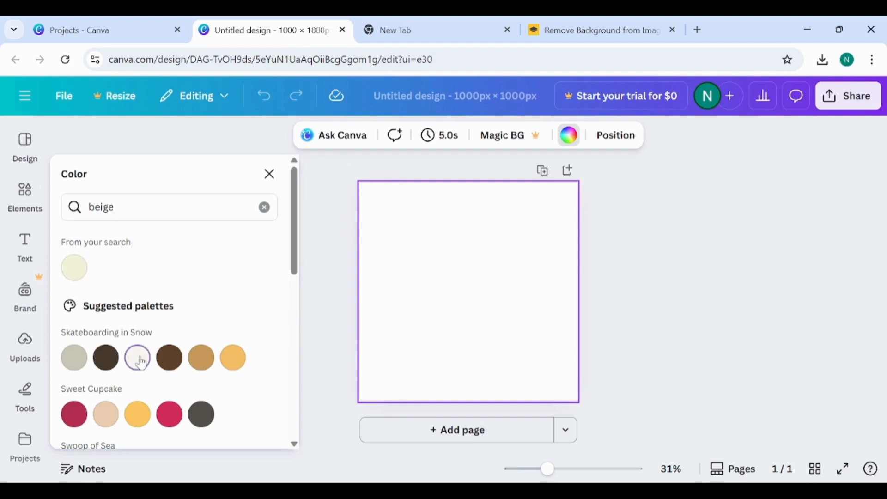
click(328, 260)
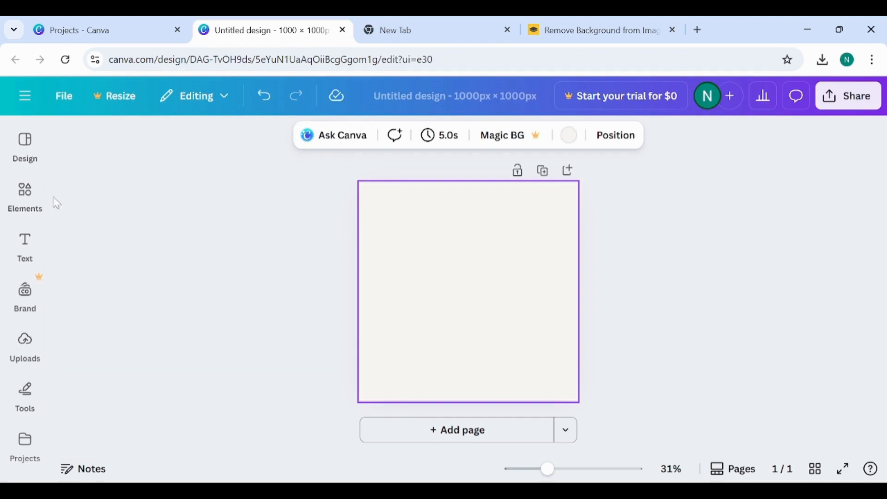
Add a text box reading "She Boutique" and set its font size to 60
click(25, 147)
click(25, 244)
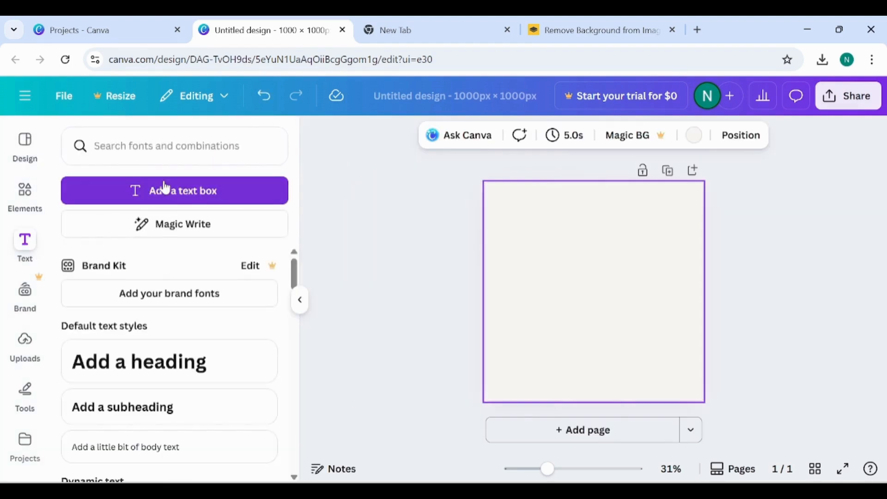
click(165, 187)
text(sh)
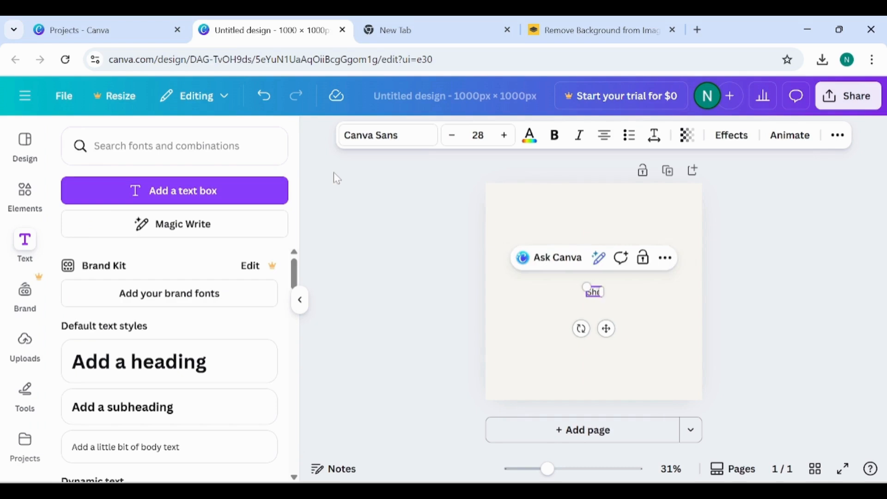
text(e boutique)
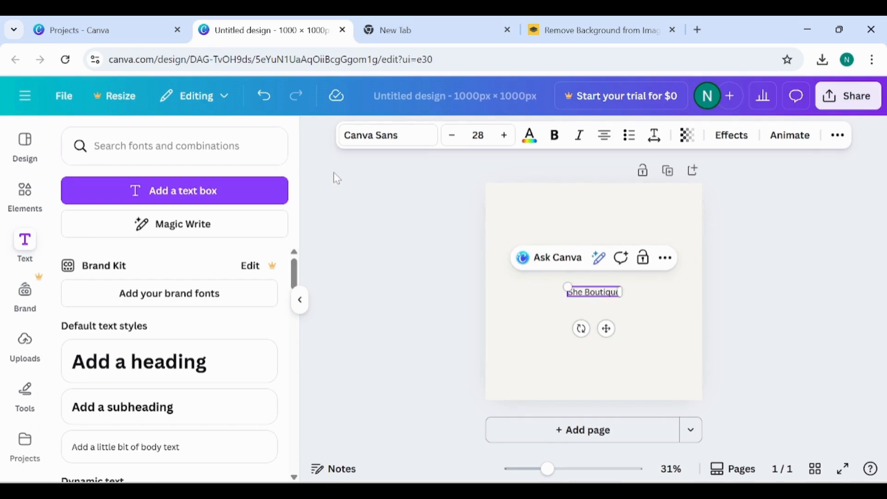
click(478, 136)
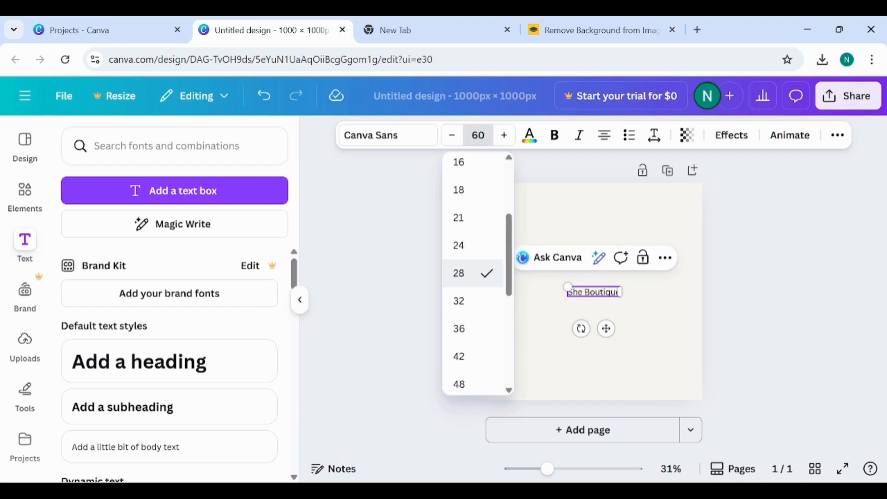
click(671, 313)
click(630, 297)
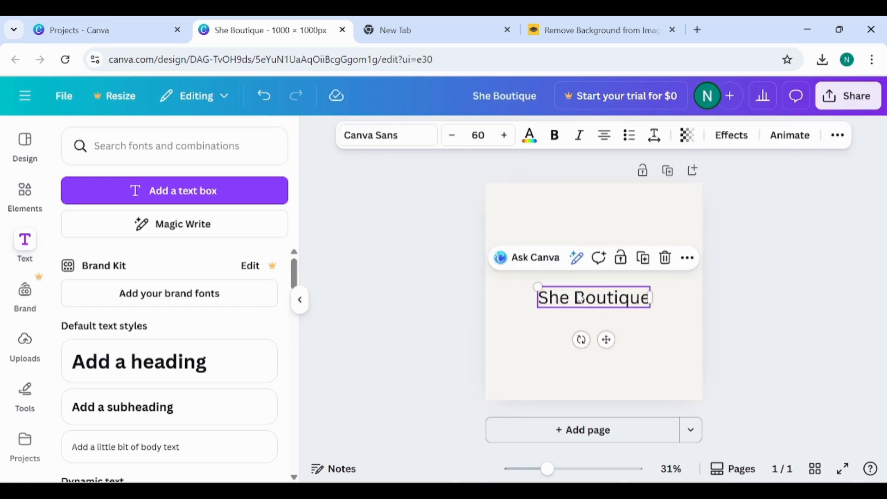
Color the "She Boutique" text with the first default shade found for "brown" and make it bold
click(527, 144)
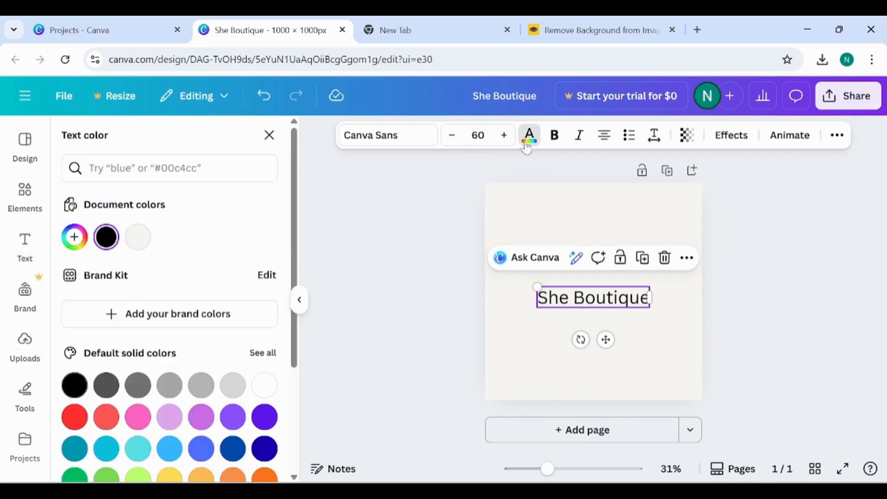
click(171, 169)
text(brown)
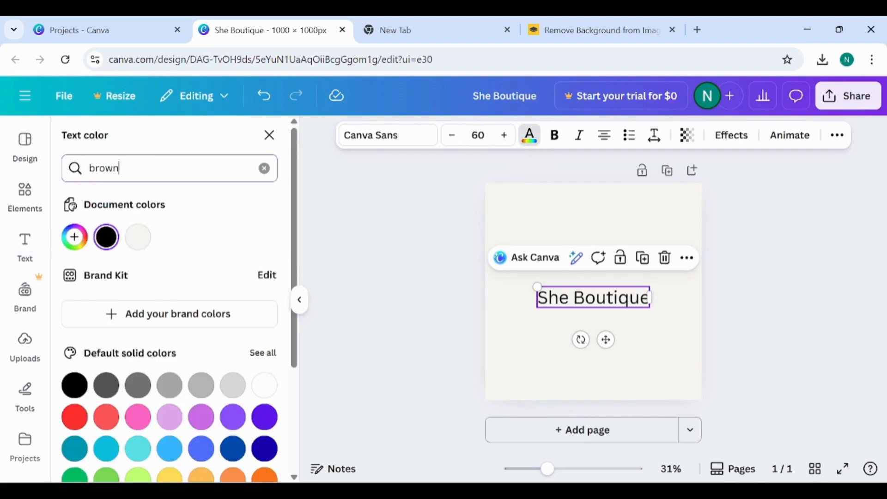
click(81, 226)
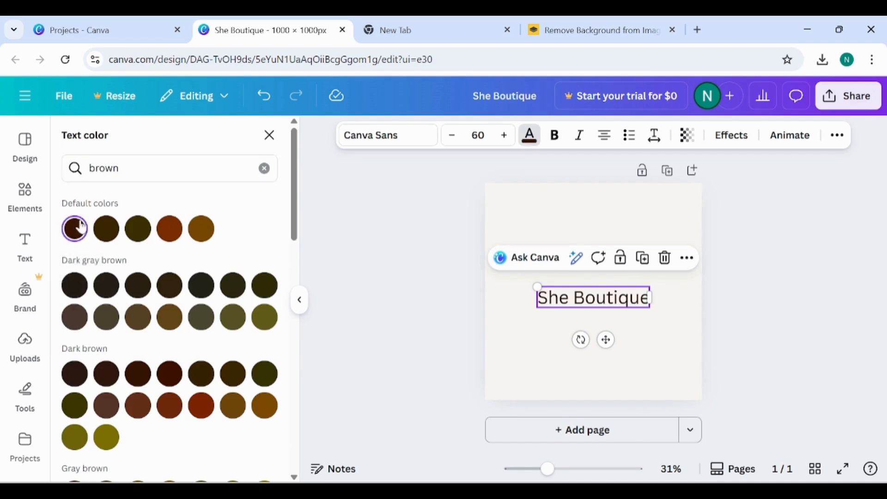
click(555, 135)
Set the "She Boutique" text's font to Shrikhand and move the text into the upper half of the page
click(418, 135)
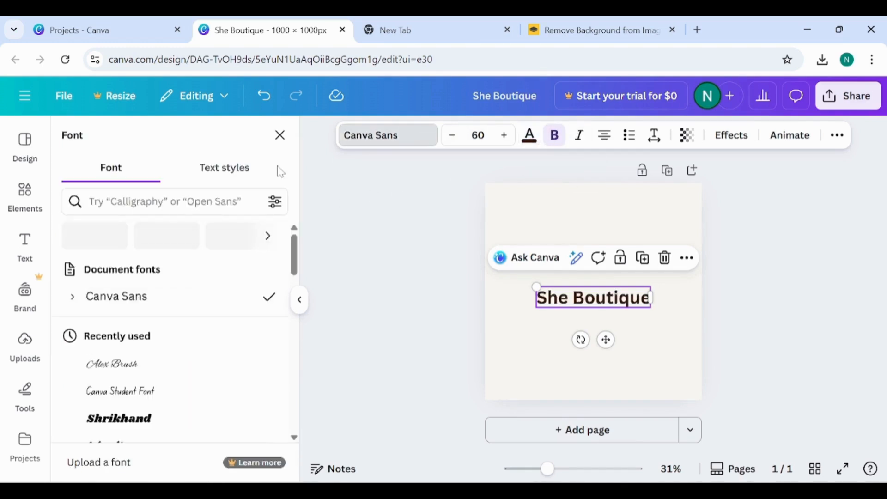
click(139, 418)
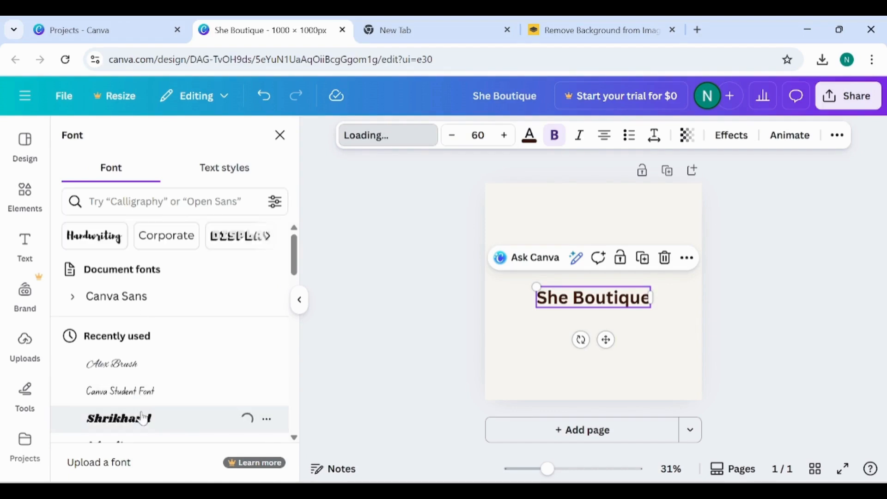
click(649, 282)
click(629, 296)
drag(629, 297, 629, 263)
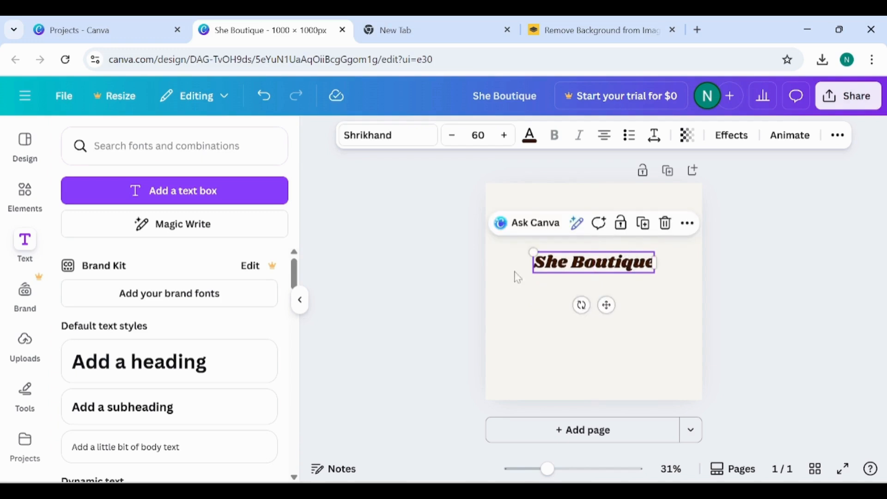
Search the elements for "hanger" and add the line-art hanger graphic with a knotted bow to the page
click(19, 194)
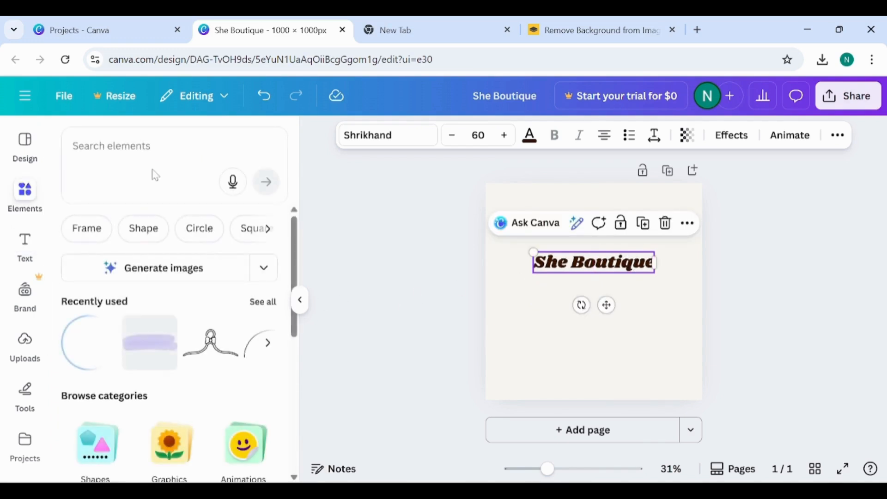
text(han)
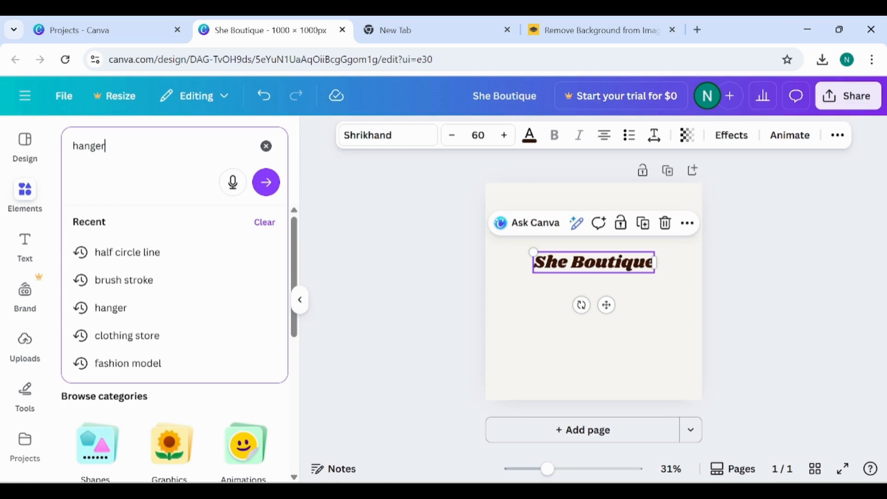
text(ger)
click(138, 252)
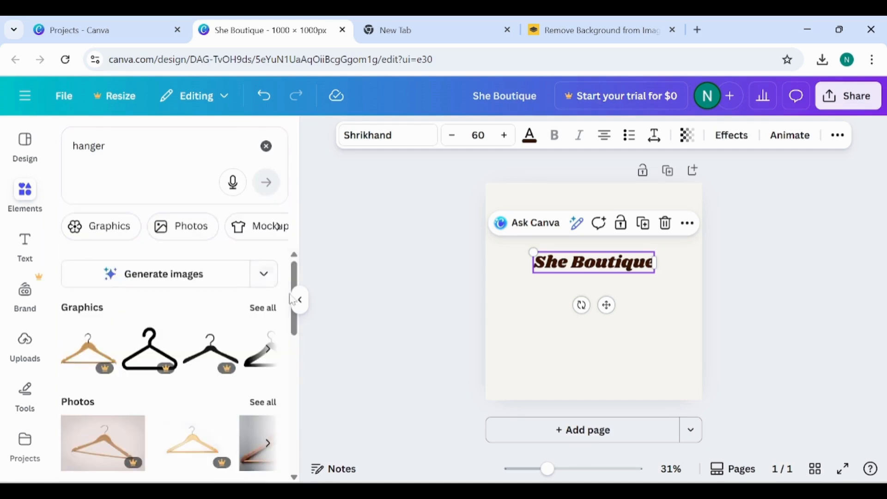
scroll(234, 337, right, 5)
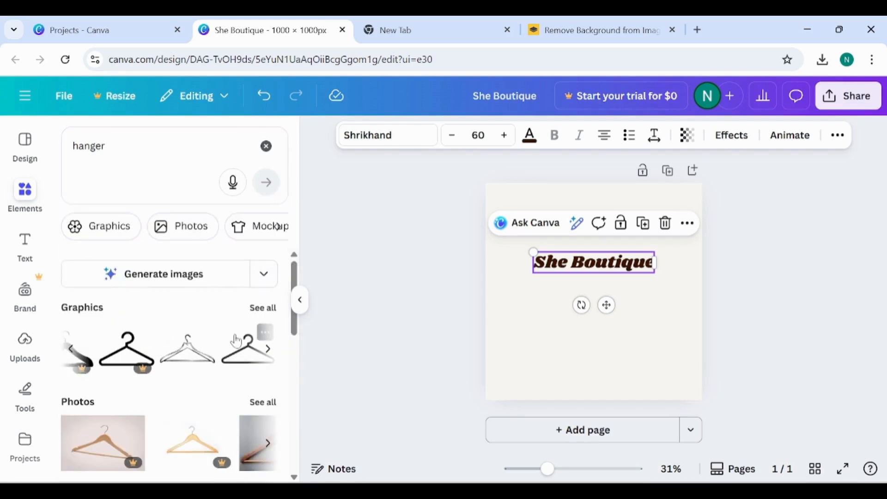
scroll(236, 340, right, 5)
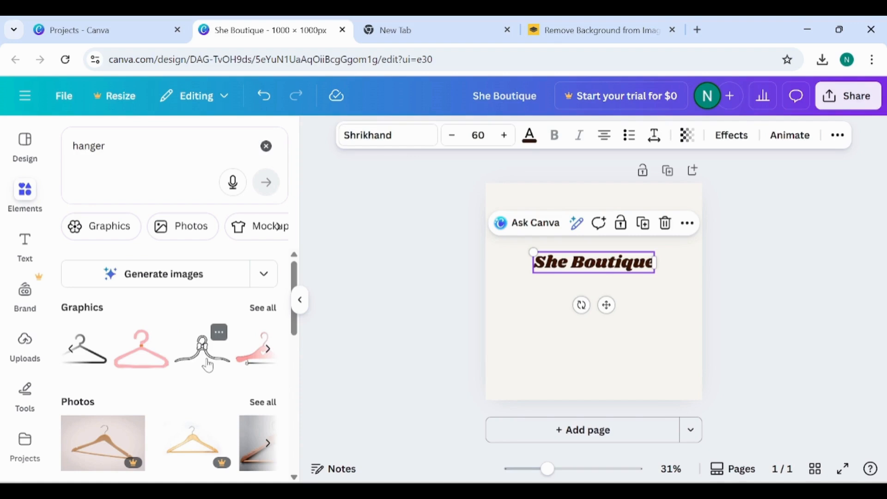
click(207, 365)
Shrink the hanger graphic and place it directly above the "She Boutique" text, slightly left of the text's center
drag(608, 295, 579, 248)
click(622, 231)
click(629, 248)
click(558, 351)
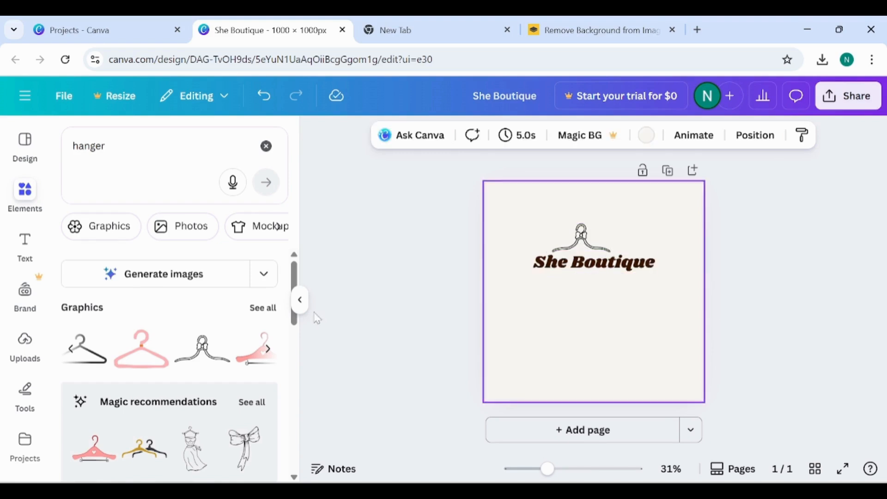
click(299, 300)
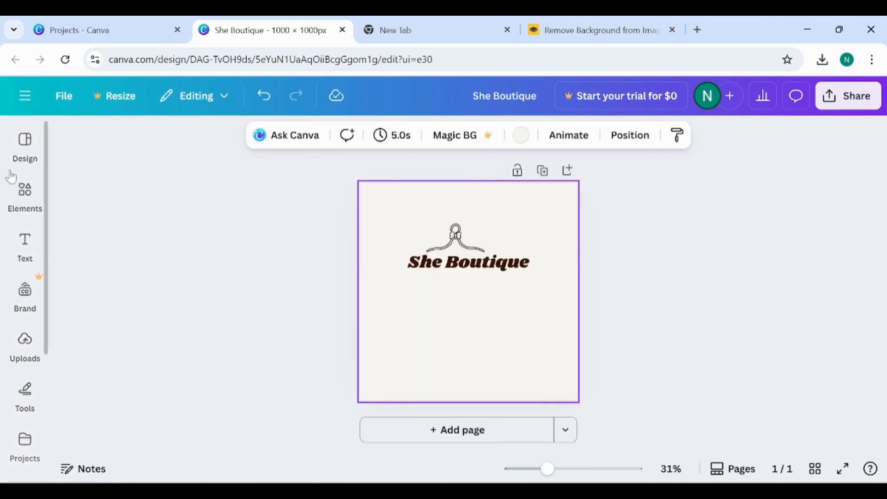
Search the elements for "brush stroke" and add the wide light blue paint stroke graphic to the page
click(25, 192)
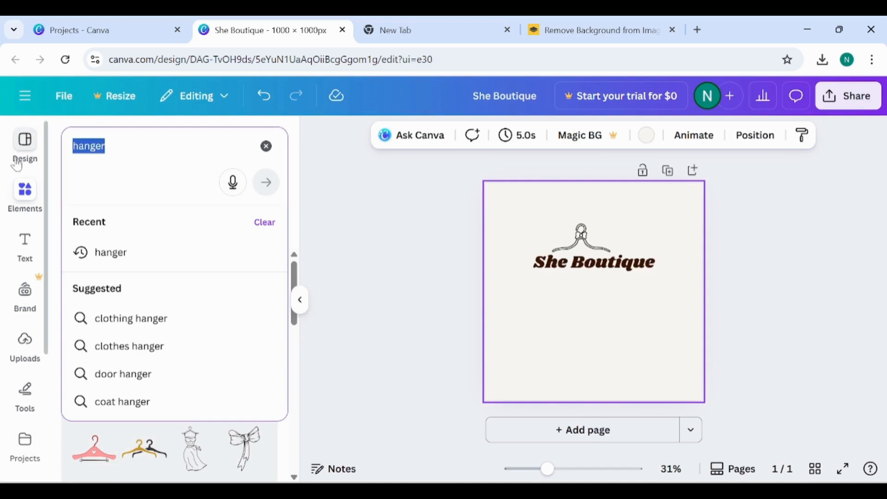
key(BackSpace)
text(brush)
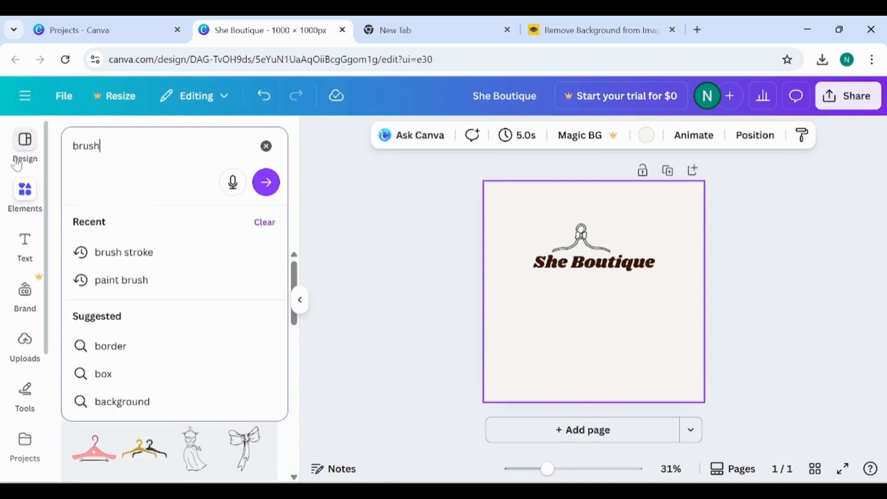
click(110, 251)
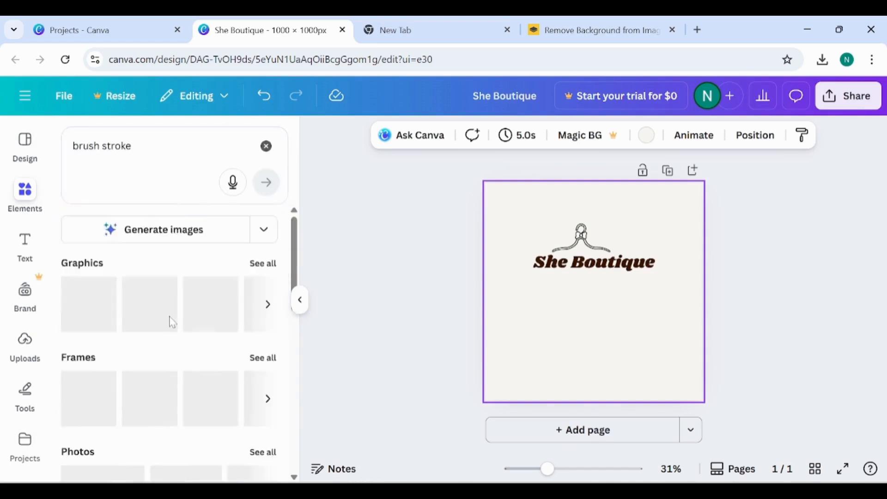
scroll(173, 322, down, 1)
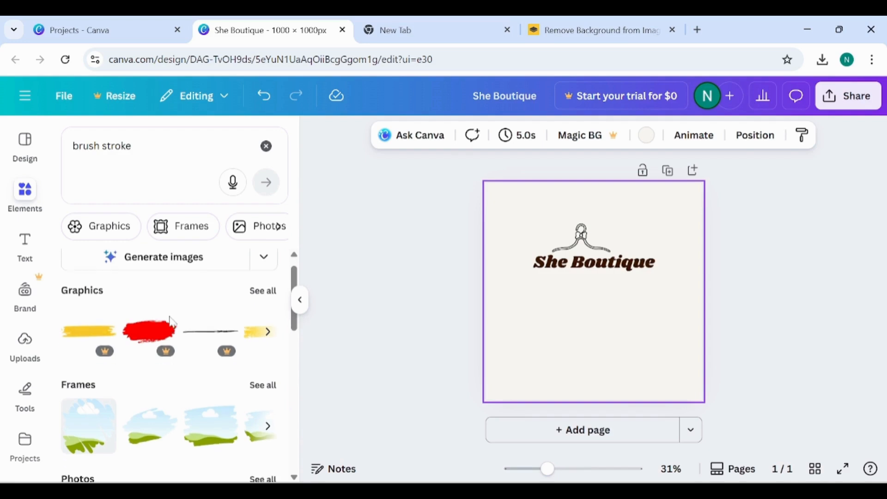
click(268, 331)
click(268, 331)
click(268, 330)
click(269, 331)
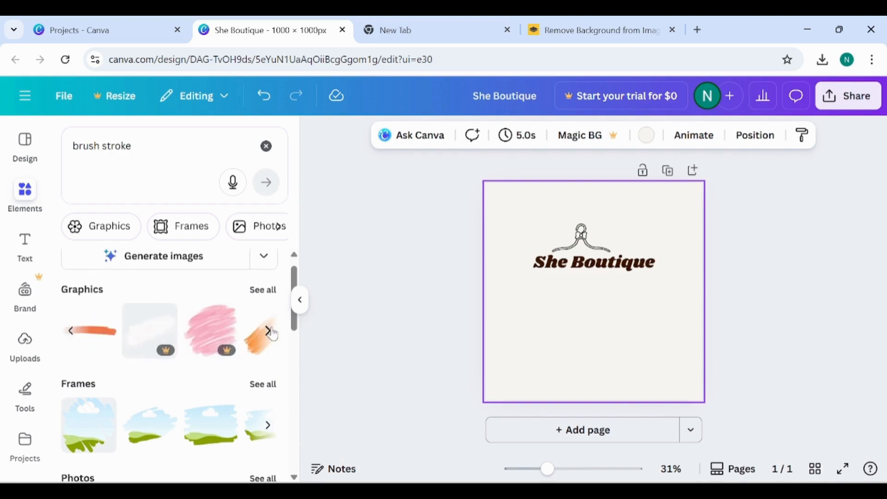
click(70, 332)
click(211, 330)
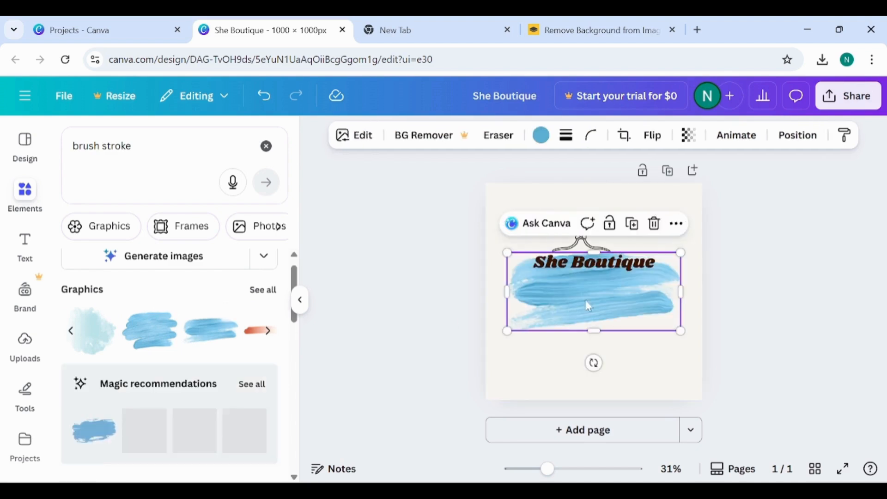
Shrink the brush stroke to fit just below the "She Boutique" text and recolor it with the Sweet Cupcake palette's bright crimson
mouse_move(680, 331)
mouse_down()
mouse_move(583, 294)
mouse_move(671, 295)
mouse_up()
drag(604, 293, 596, 293)
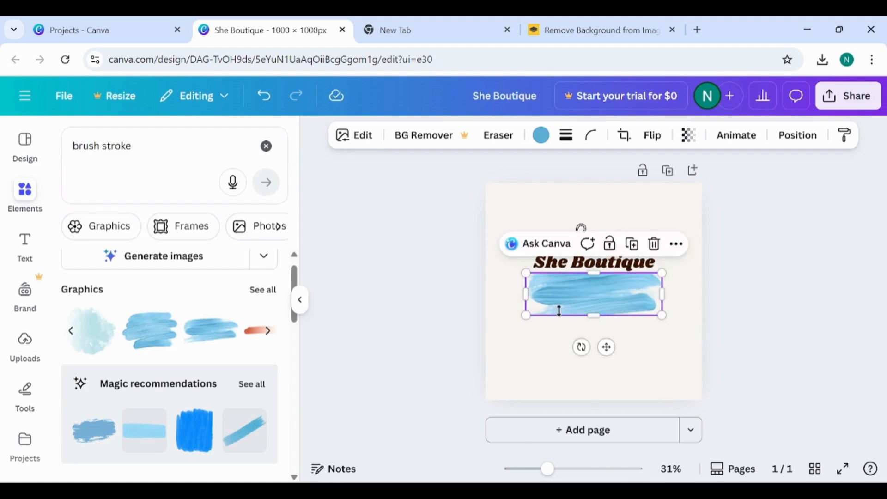
click(544, 141)
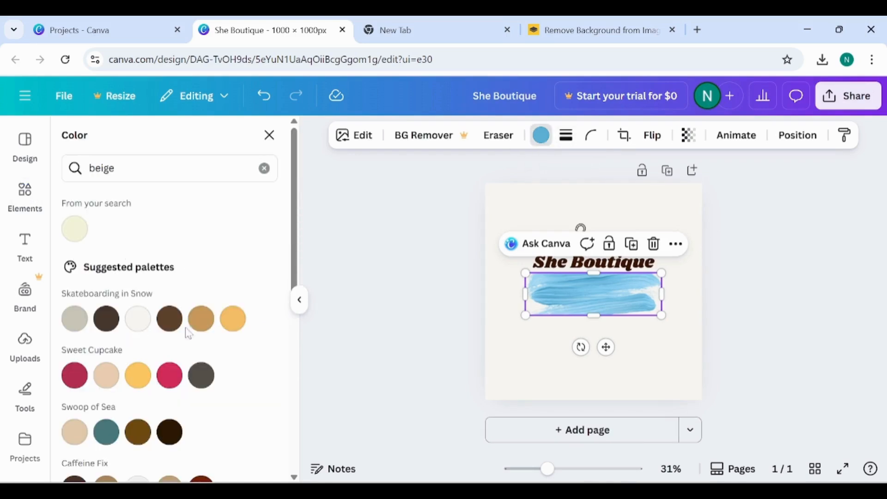
click(171, 375)
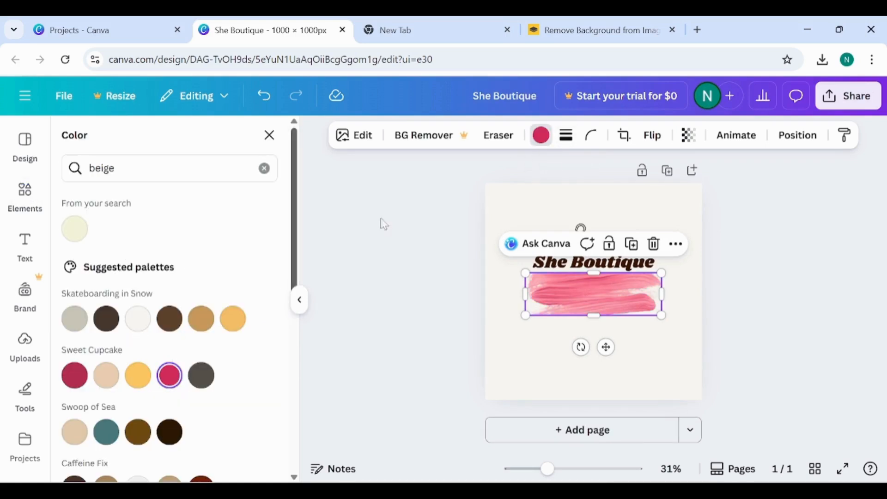
Reduce the brush stroke's opacity to roughly half and trim its height from the lower edge into a thinner band
click(688, 136)
click(664, 193)
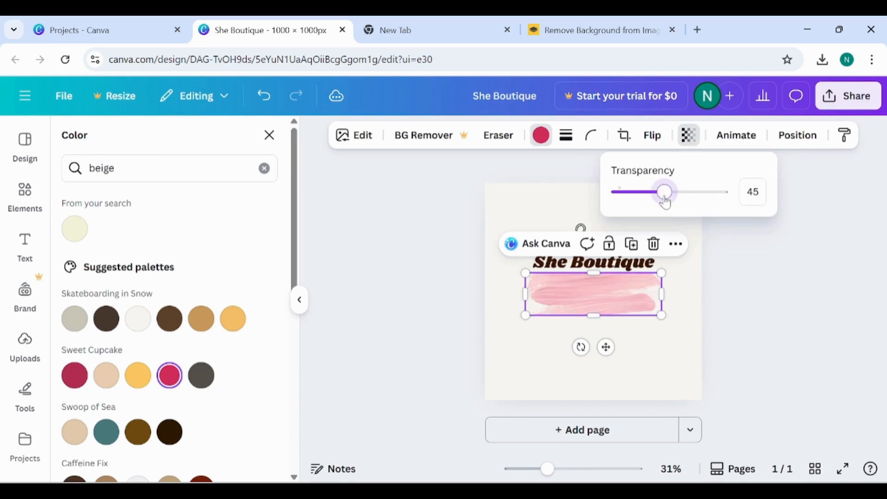
drag(666, 199, 672, 201)
drag(605, 311, 601, 301)
click(553, 350)
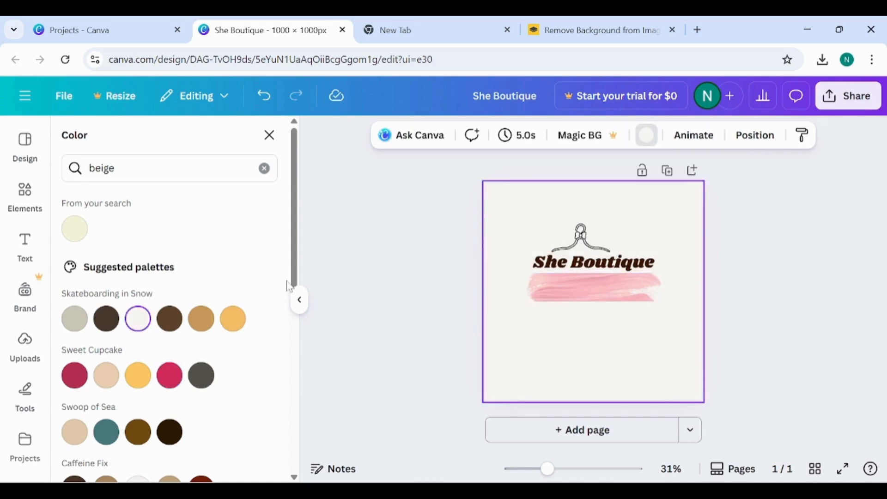
click(322, 276)
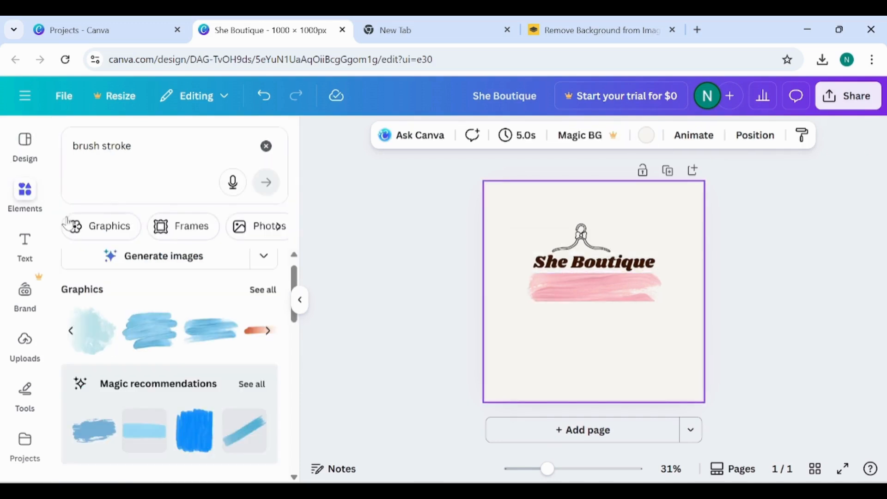
Add a text box reading "For Every You" below the "She Boutique" text
click(25, 243)
click(134, 189)
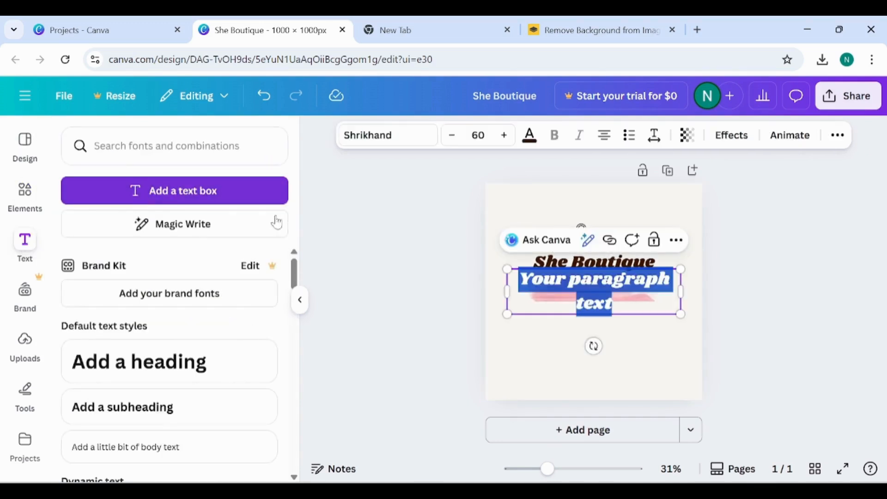
key(BackSpace)
text(For)
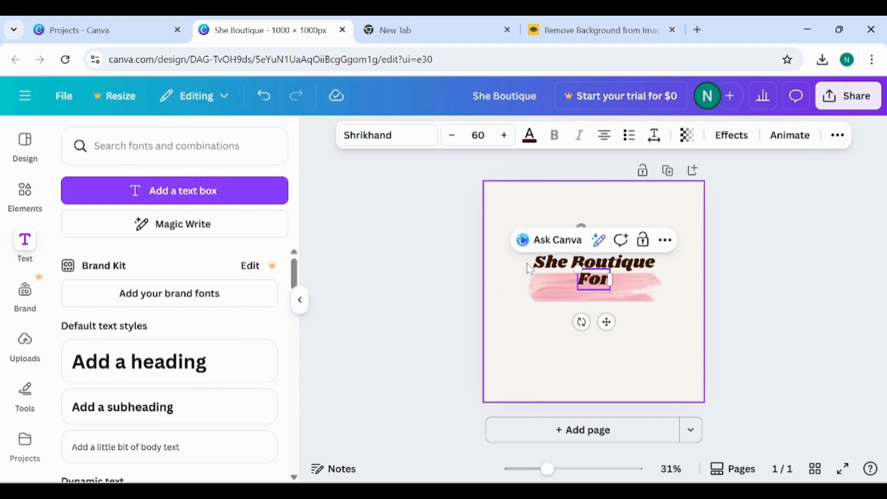
text( Every You)
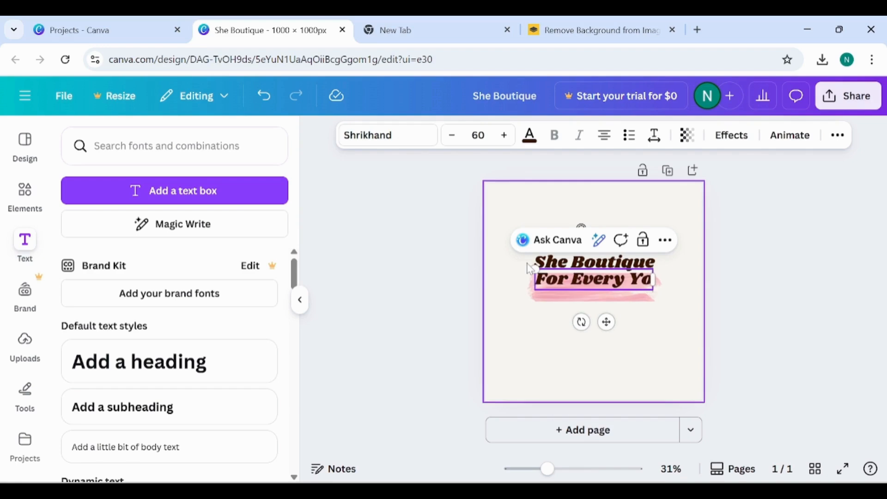
Set the "For Every You" tagline's font to Alex Brush and move it slightly down onto the brush stroke
click(383, 135)
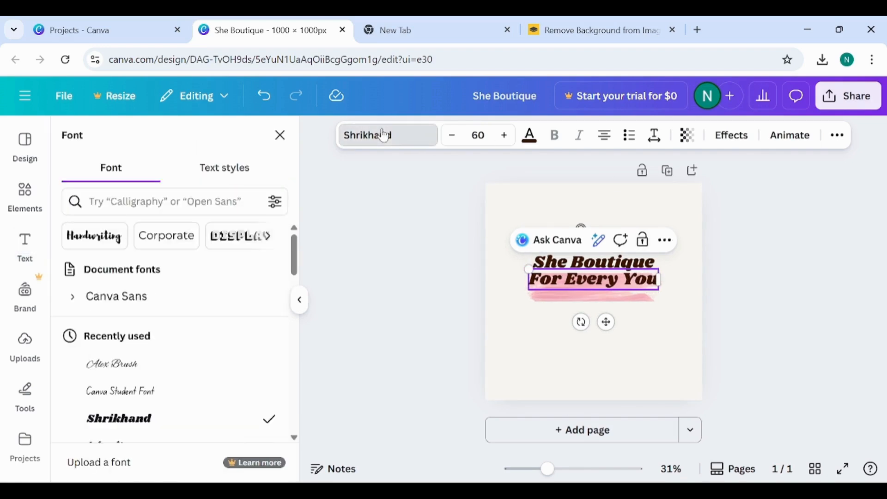
click(153, 371)
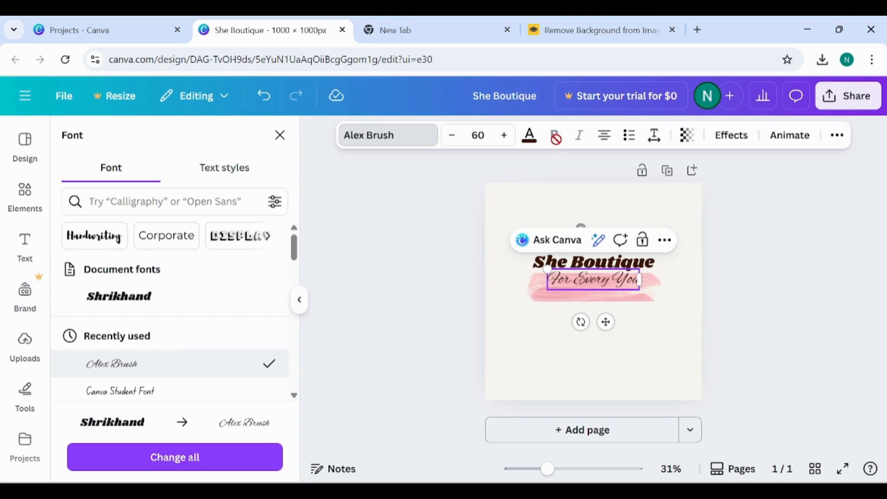
click(633, 312)
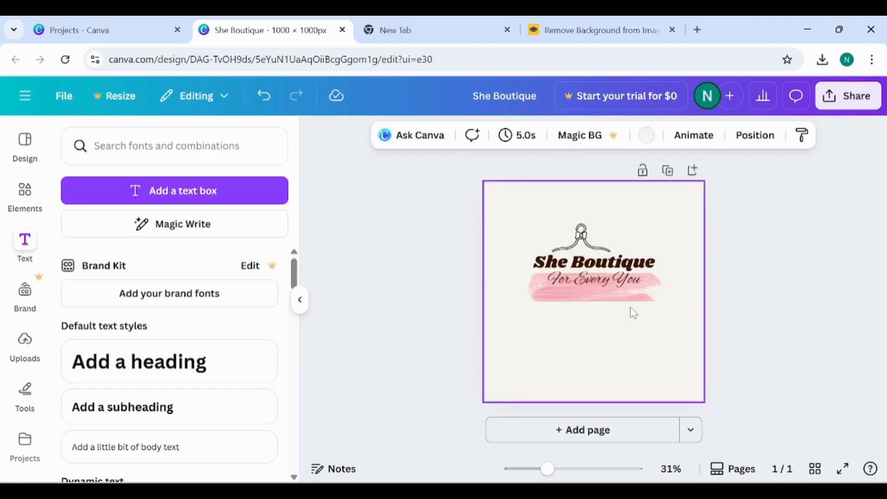
drag(611, 278, 609, 282)
click(670, 335)
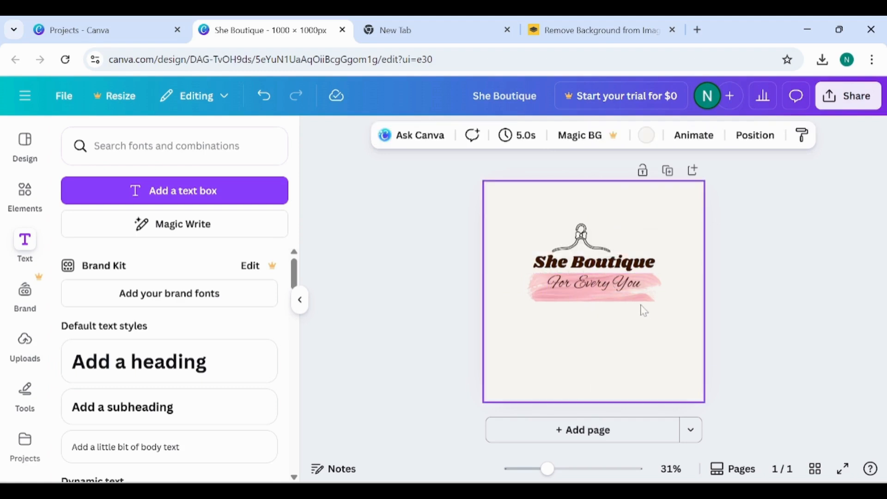
Trim the pink brush stroke's lower edge so the band fits closely around the "For Every You" tagline
click(613, 297)
drag(599, 300, 600, 296)
click(657, 342)
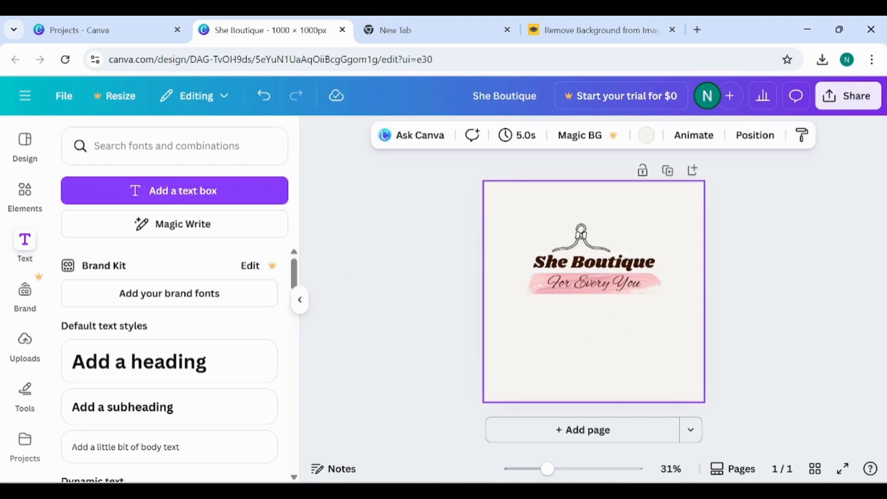
Search the elements for "half circle line" and add the light blue fading half circle graphic that opens to the right
click(26, 203)
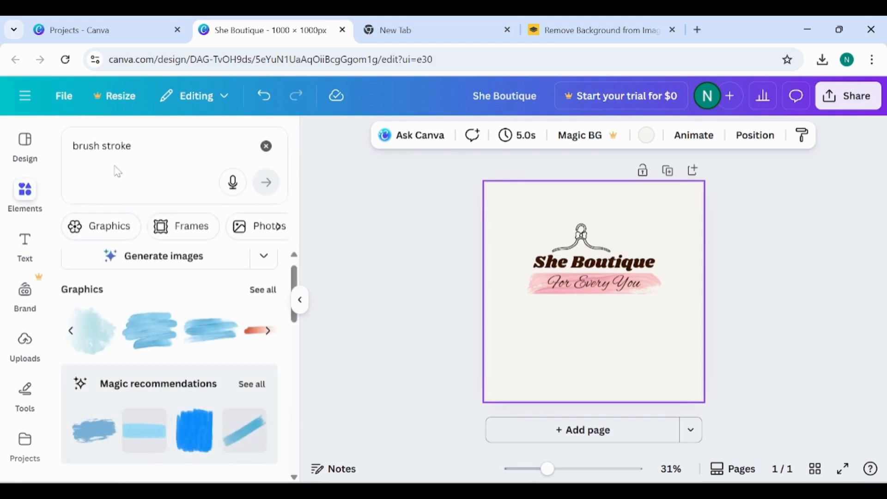
click(112, 172)
key(ctrl+a)
key(BackSpace)
text(hal)
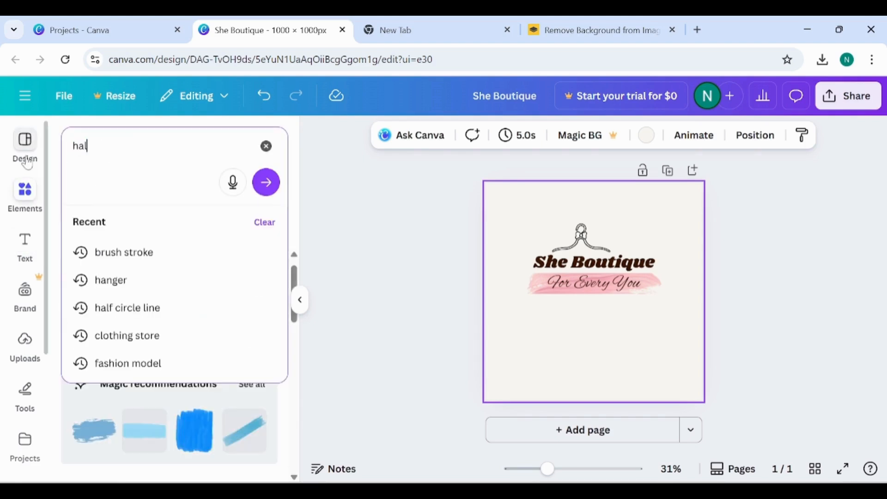
text(f)
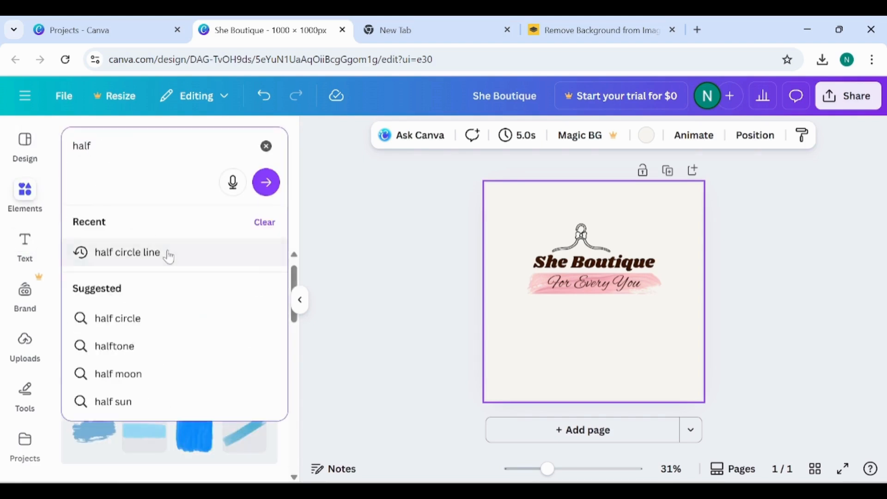
click(168, 255)
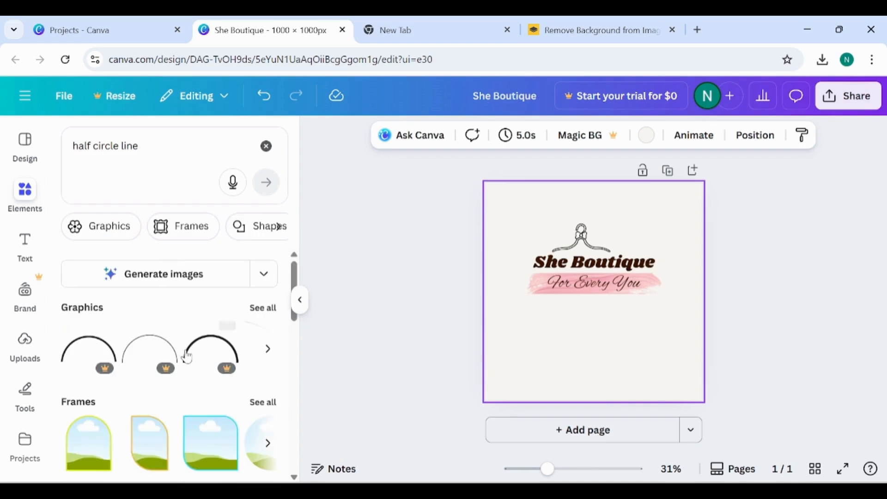
scroll(187, 356, down, 8)
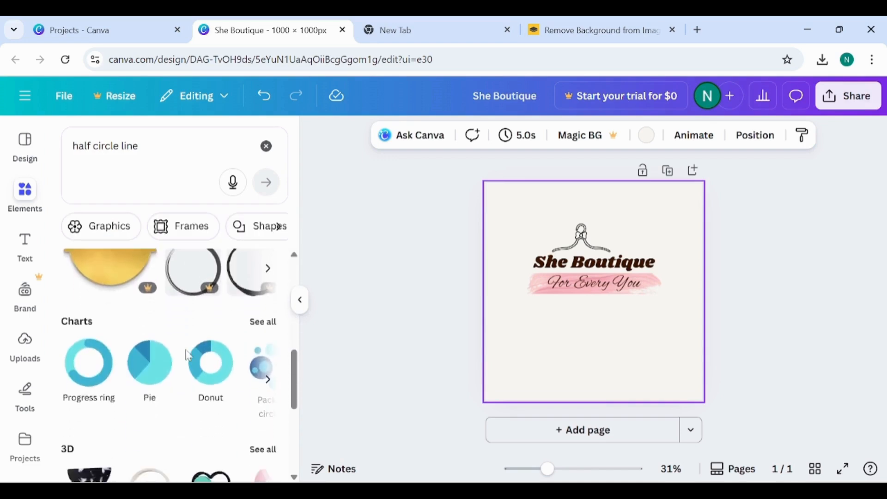
scroll(185, 353, up, 8)
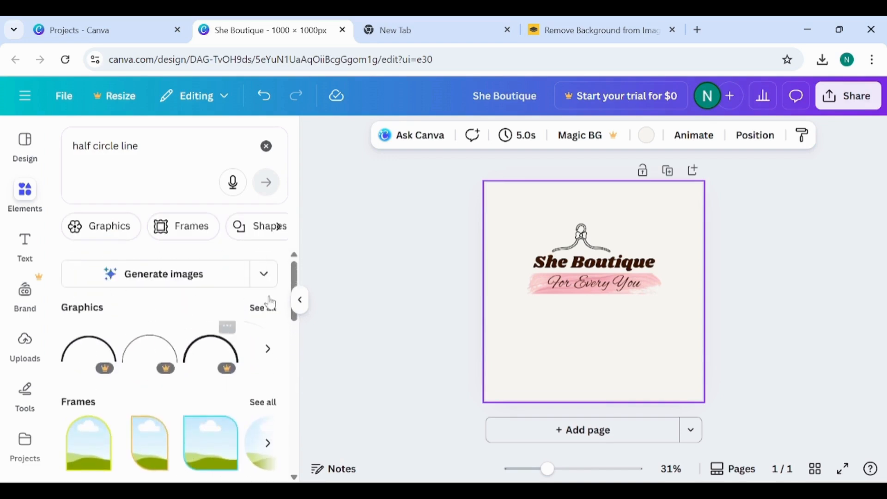
click(272, 311)
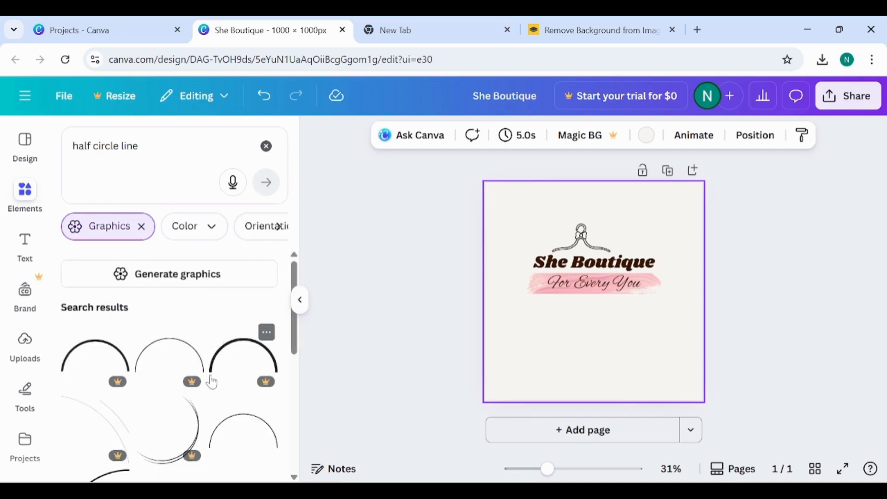
scroll(212, 380, down, 4)
click(76, 386)
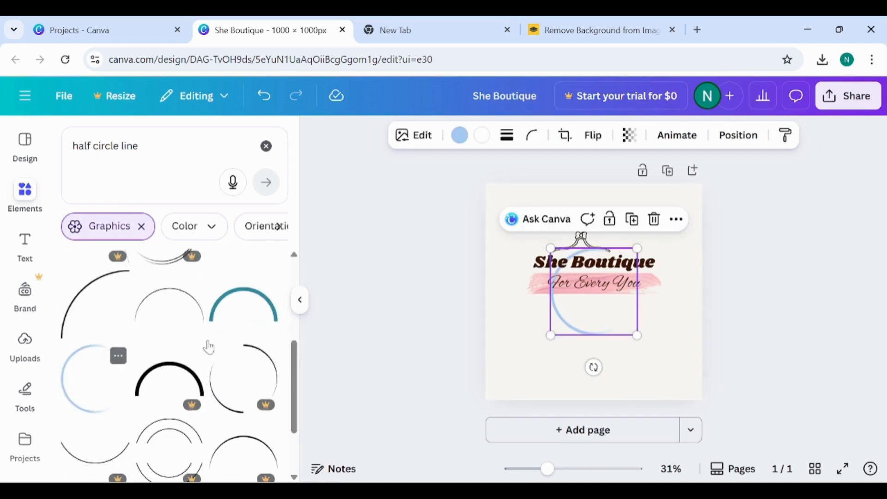
Place the half circle line around the logo's left side and recolor it with the Skateboarding in Snow palette's darkest brown
drag(583, 324, 540, 297)
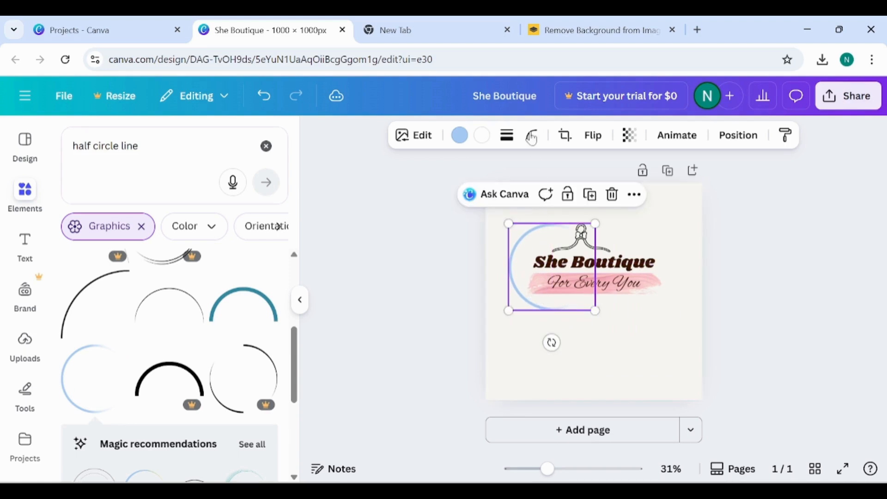
click(460, 135)
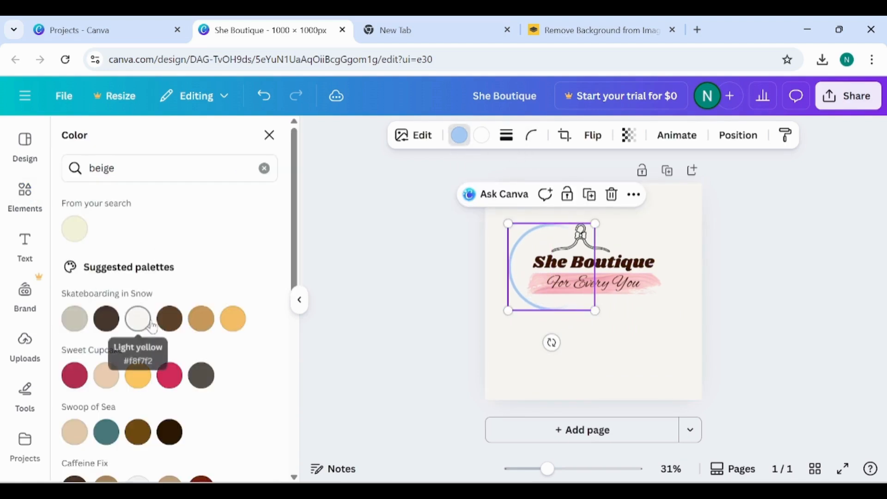
click(197, 326)
click(236, 320)
click(113, 324)
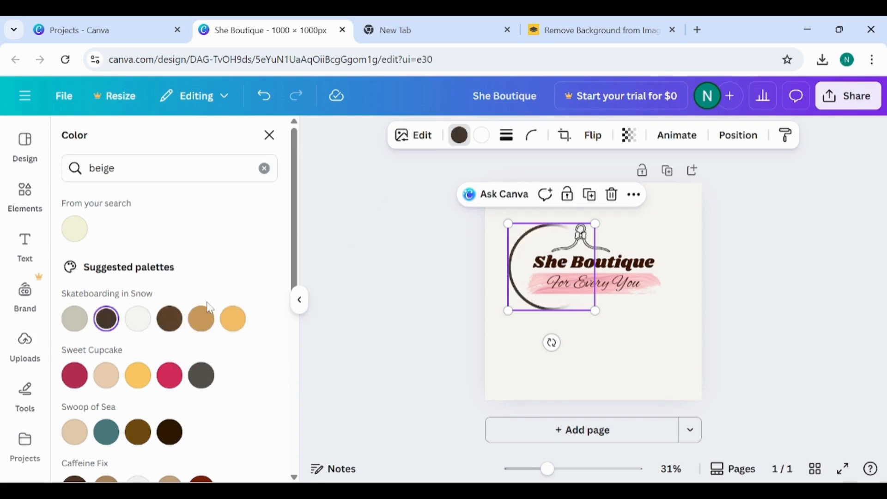
Set the half circle line's transparency to 20 and recolor it with the Sweet Cupcake palette's dark crimson
click(629, 134)
click(593, 192)
drag(589, 197, 581, 199)
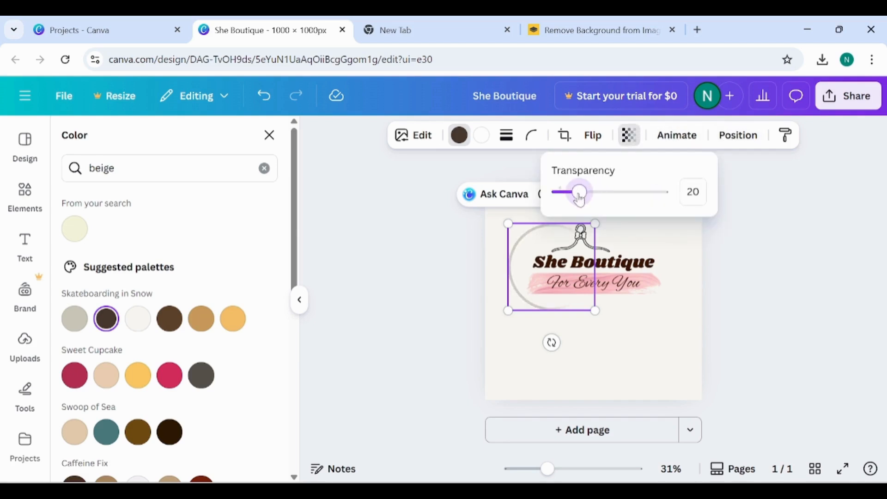
click(69, 385)
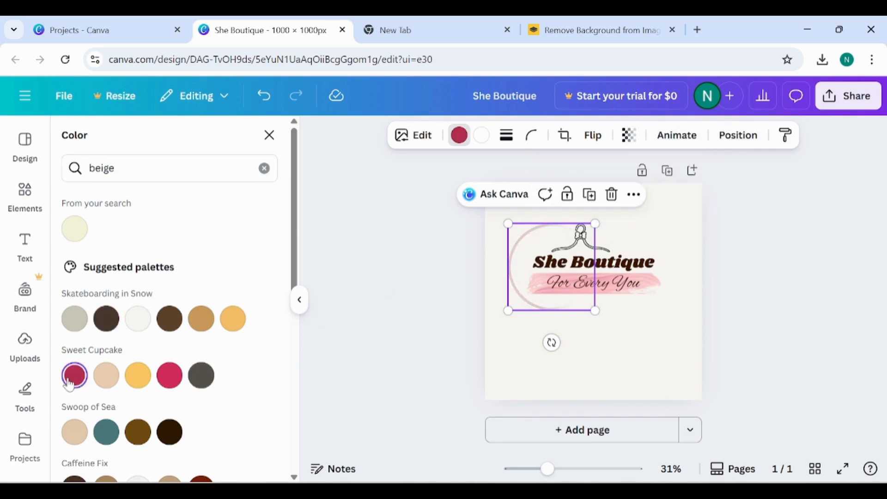
Nudge the half circle line slightly right, closer to the "She Boutique" text
click(595, 344)
click(547, 305)
drag(548, 304, 551, 303)
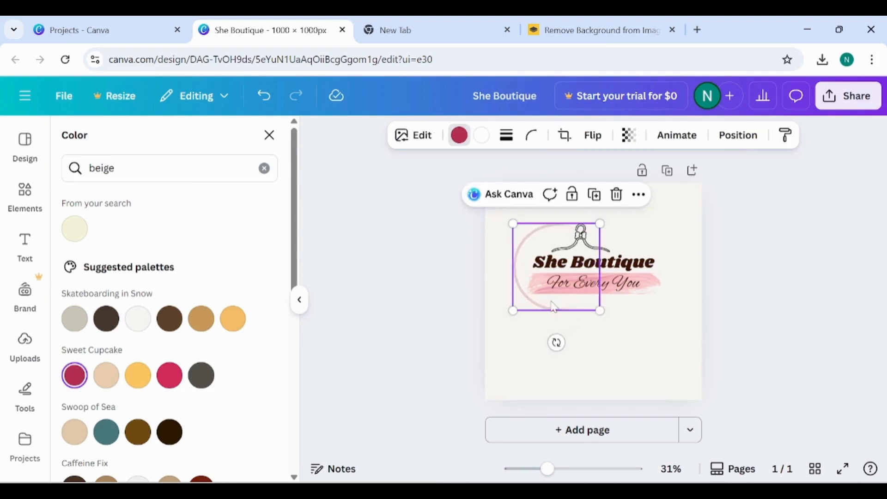
click(644, 357)
Group all the logo elements and center the group on the page
key(ctrl+a)
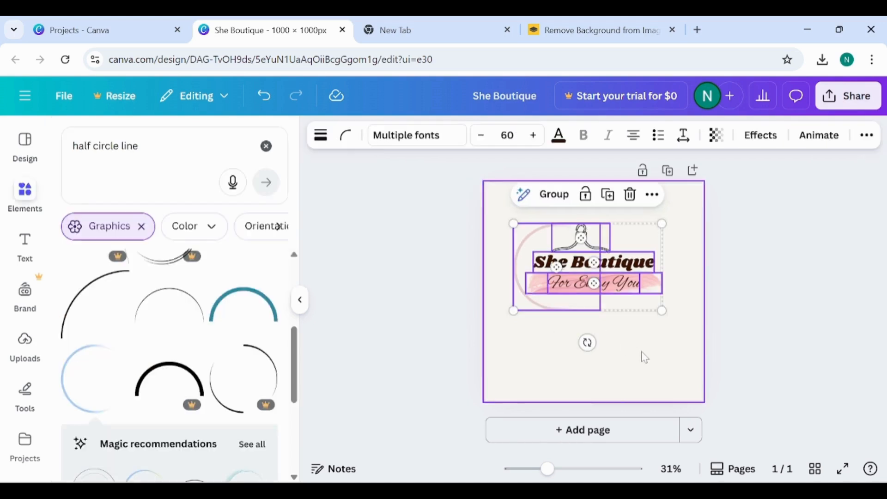
click(555, 195)
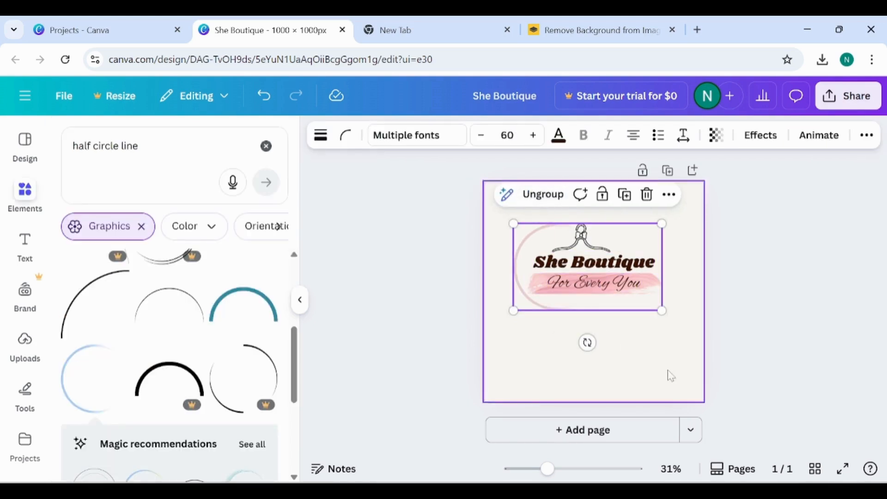
drag(595, 264, 600, 287)
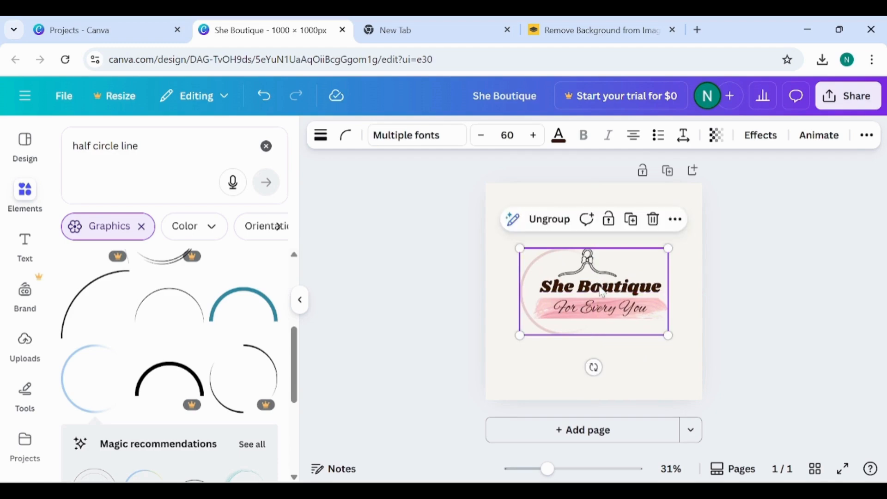
click(300, 300)
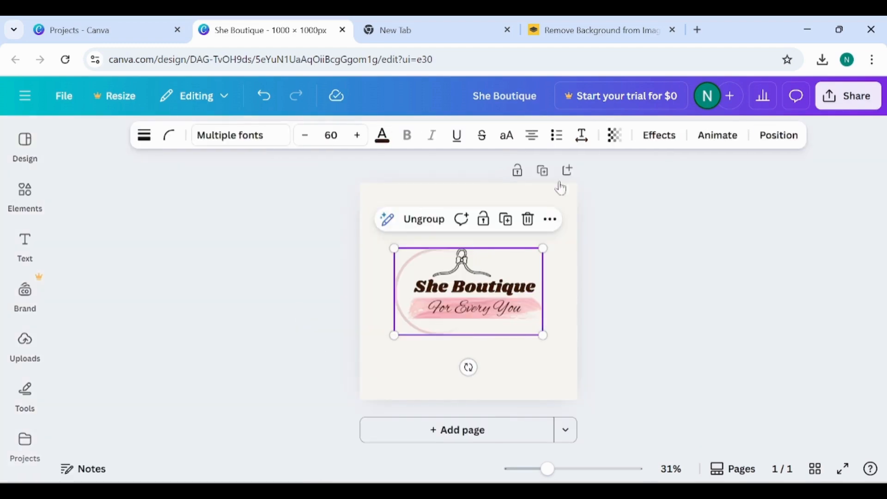
click(677, 199)
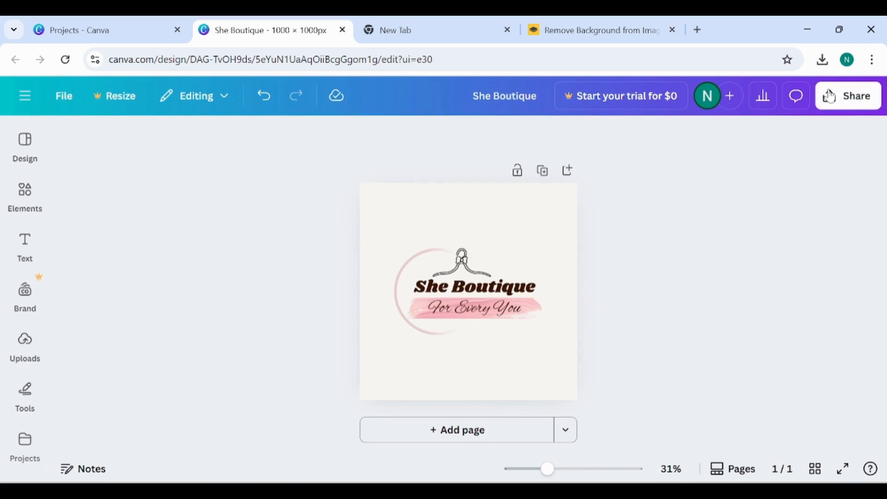
Download the design as a 1,000 × 1,000 px PNG and view the downloaded "She Boutique (1).png" file
click(848, 95)
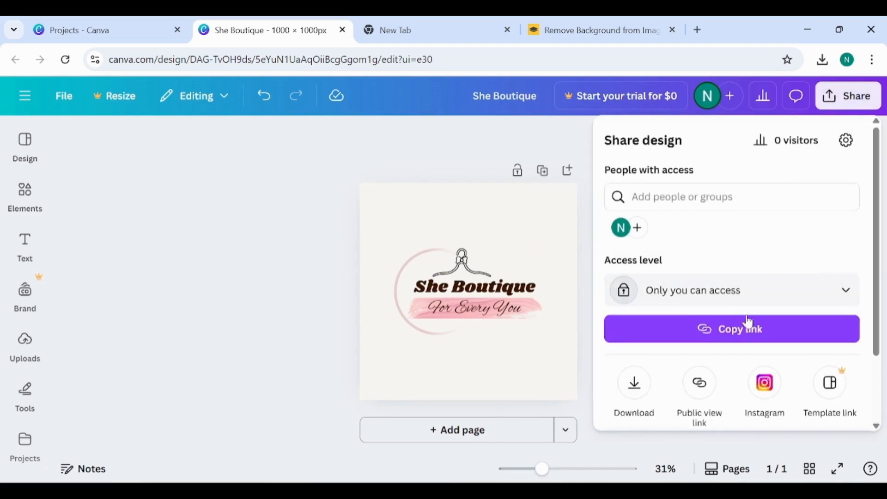
click(631, 384)
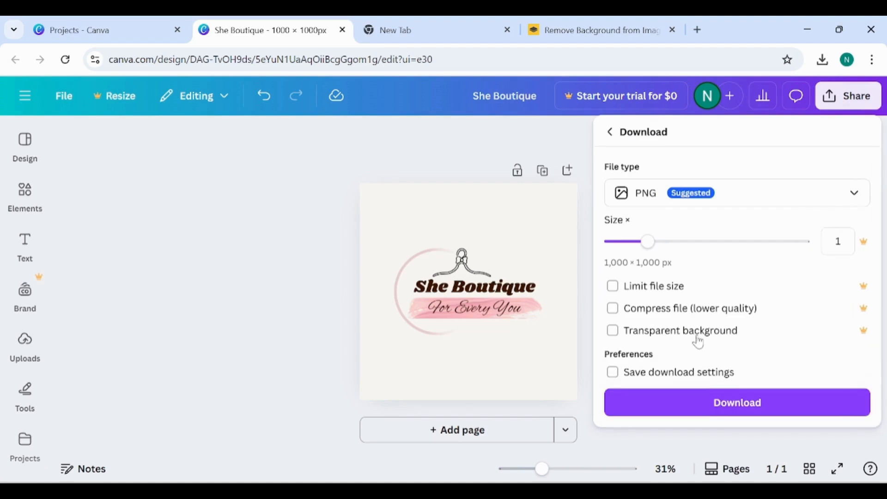
click(708, 406)
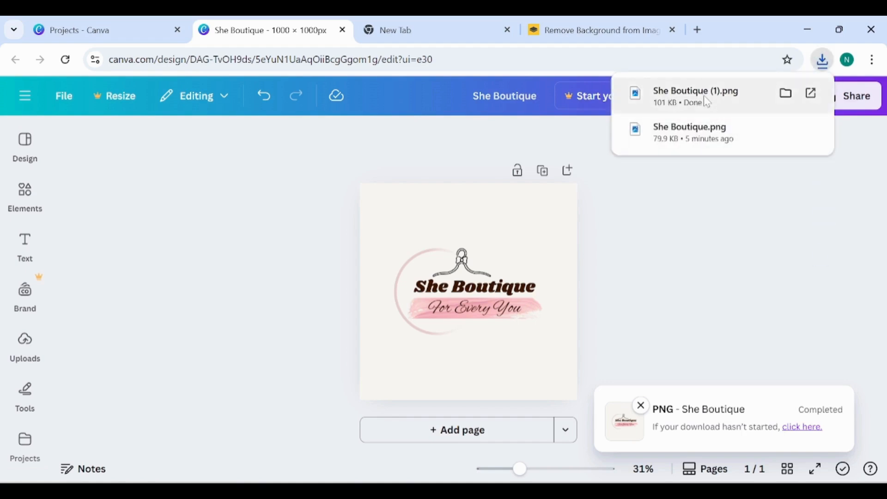
click(706, 98)
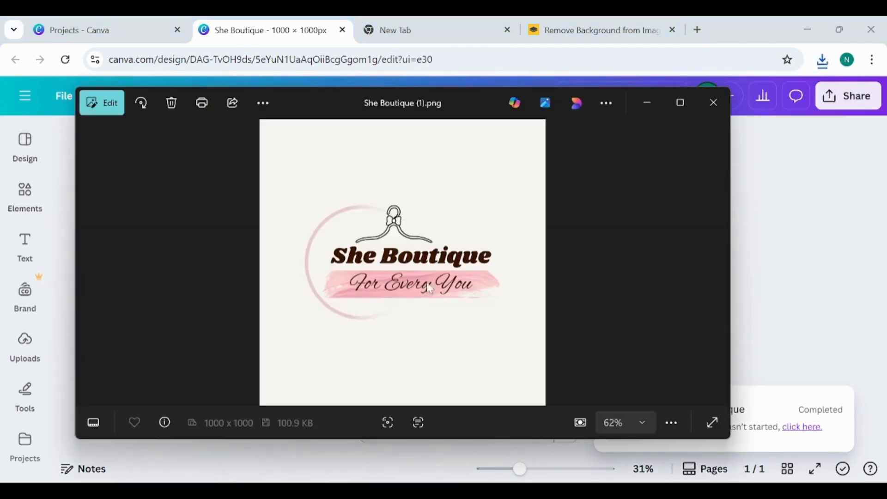
click(646, 104)
Switch to remove.bg, remove the background of the "She Boutique (1)" image and download the free 500 × 500 preview
click(605, 24)
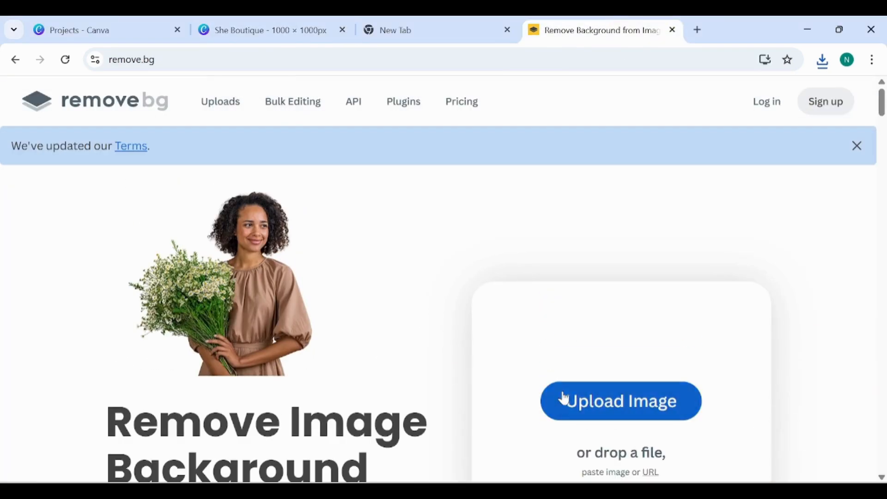
click(565, 398)
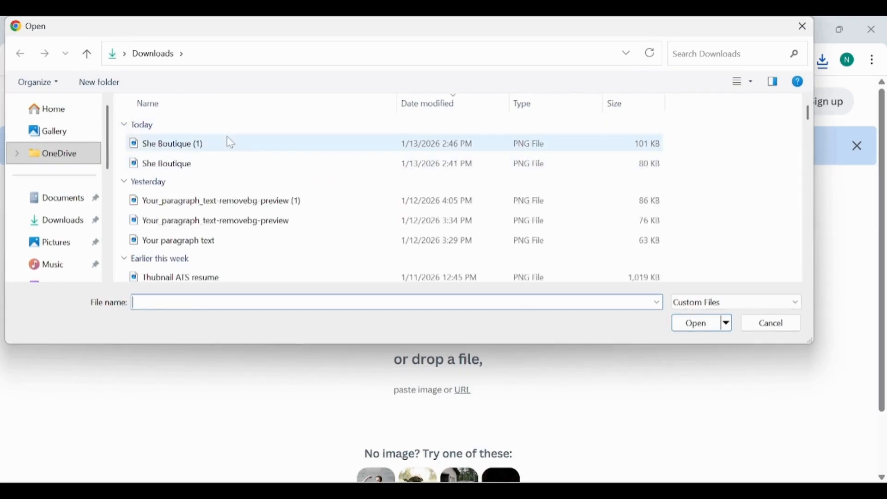
double_click(228, 138)
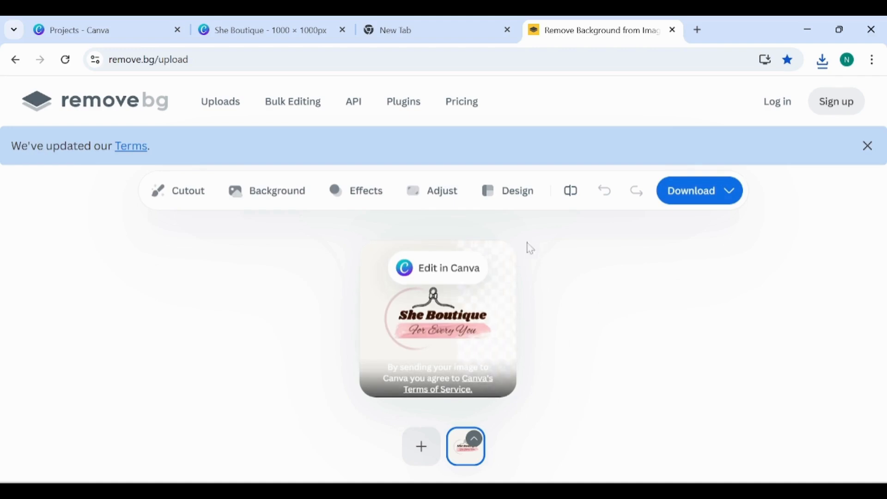
click(728, 192)
click(723, 226)
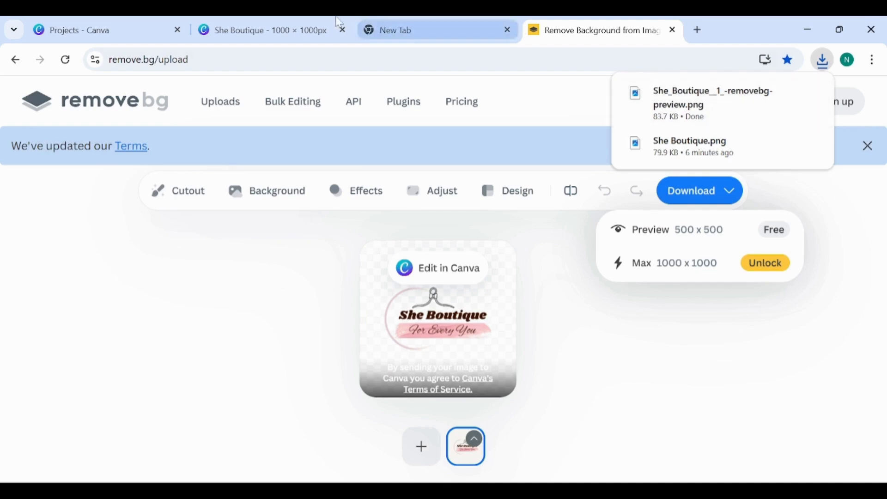
Switch back to the Canva design and upload the "She_Boutique__1_-removebg-preview" image
click(273, 29)
click(17, 354)
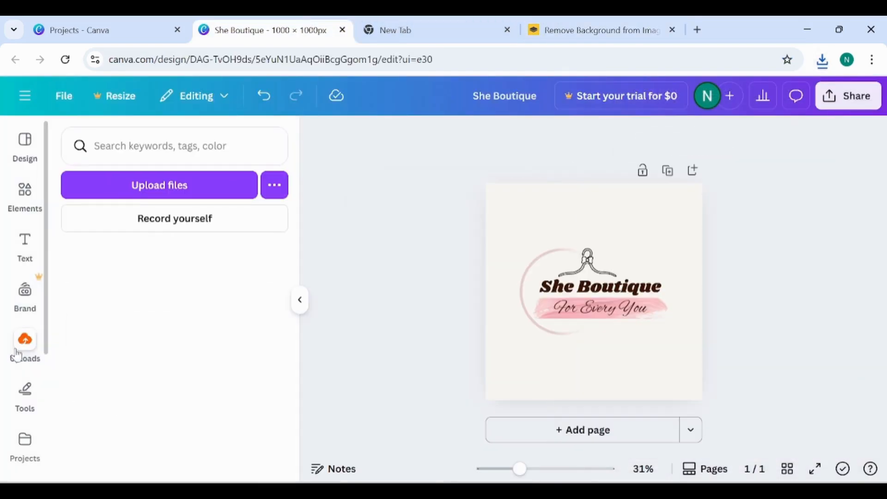
click(166, 185)
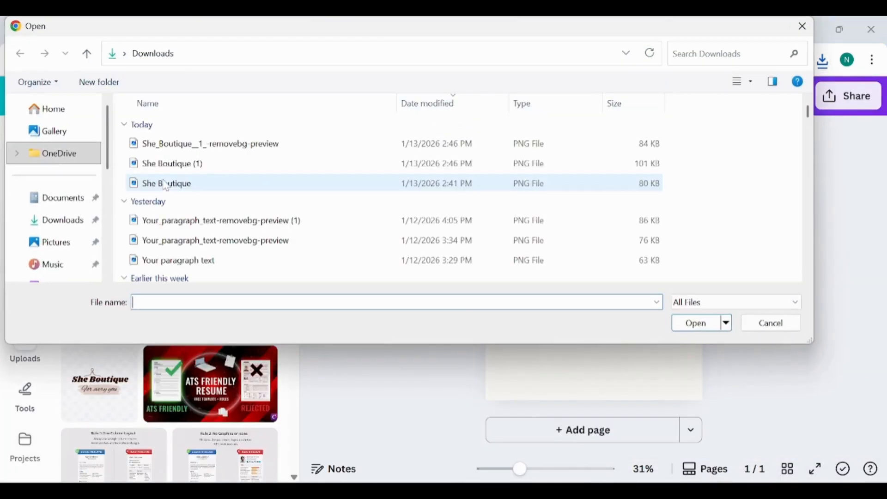
double_click(179, 147)
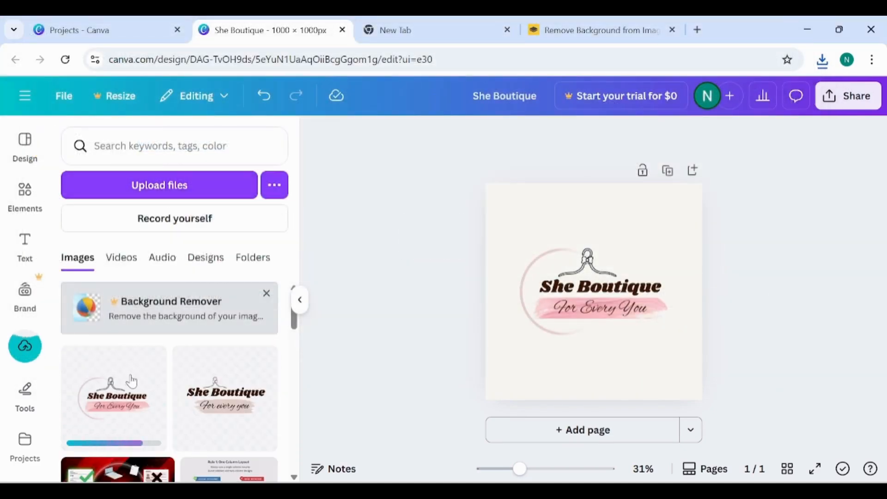
click(300, 299)
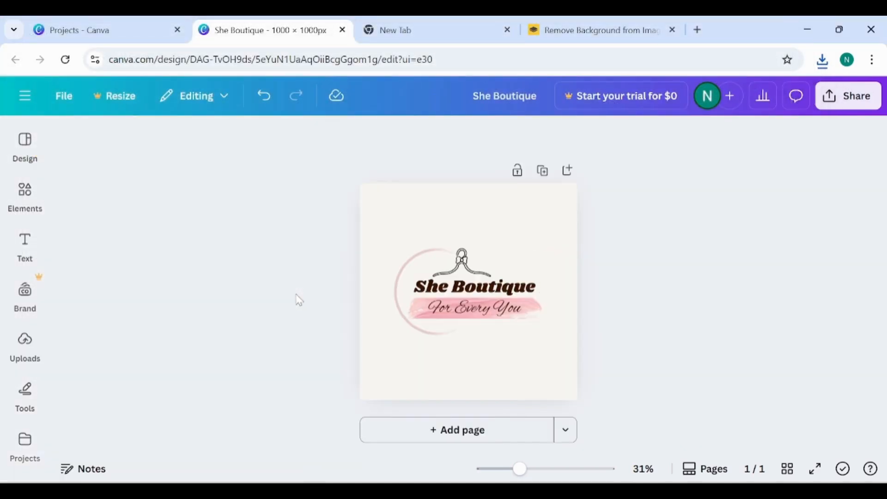